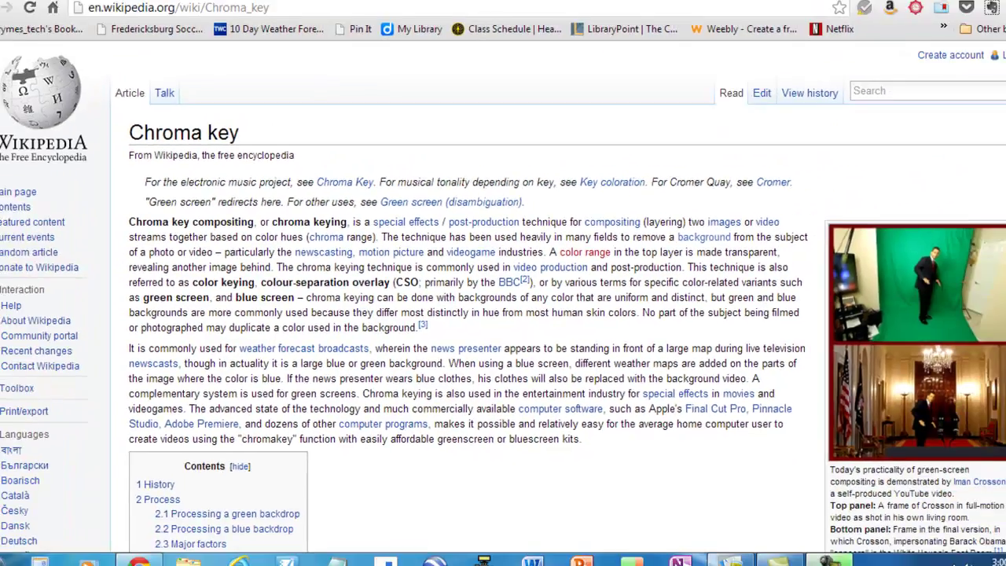
# Launch Paint.NET from its shortcut on the Windows desktop.
pyautogui.click(1001, 552)
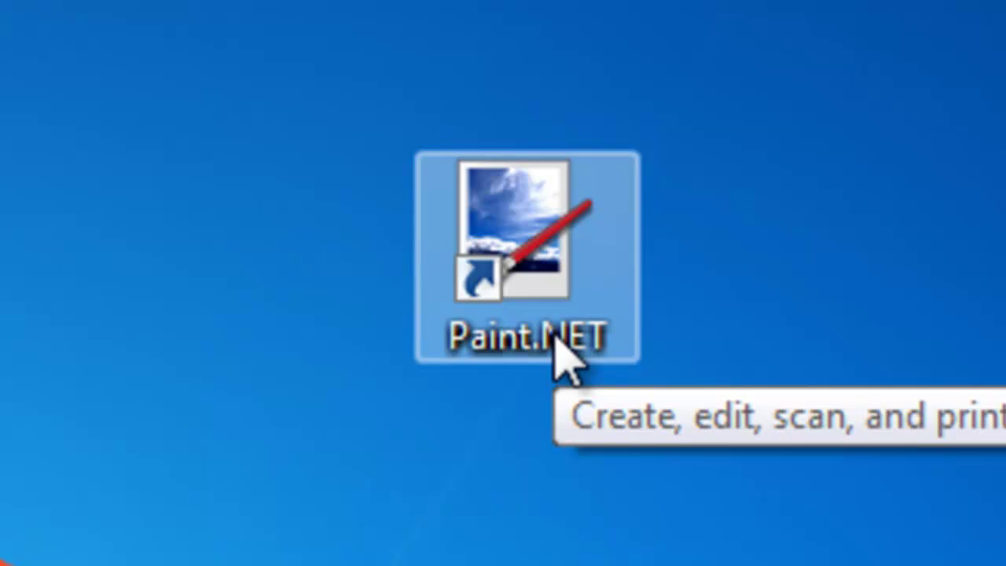
pyautogui.doubleClick(556, 338)
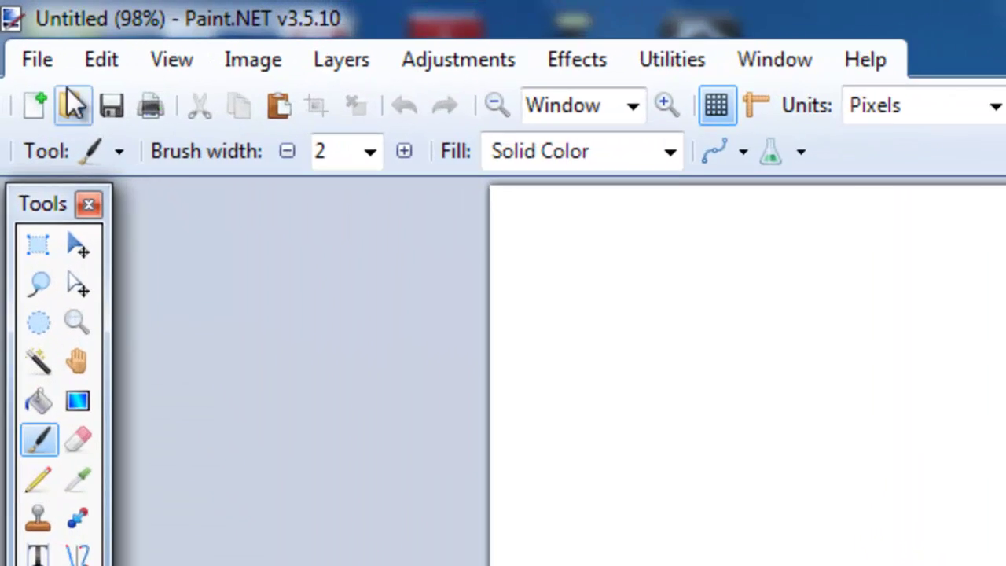
# Open the recent green-screen photo DSC_0009.JPG.
pyautogui.click(35, 63)
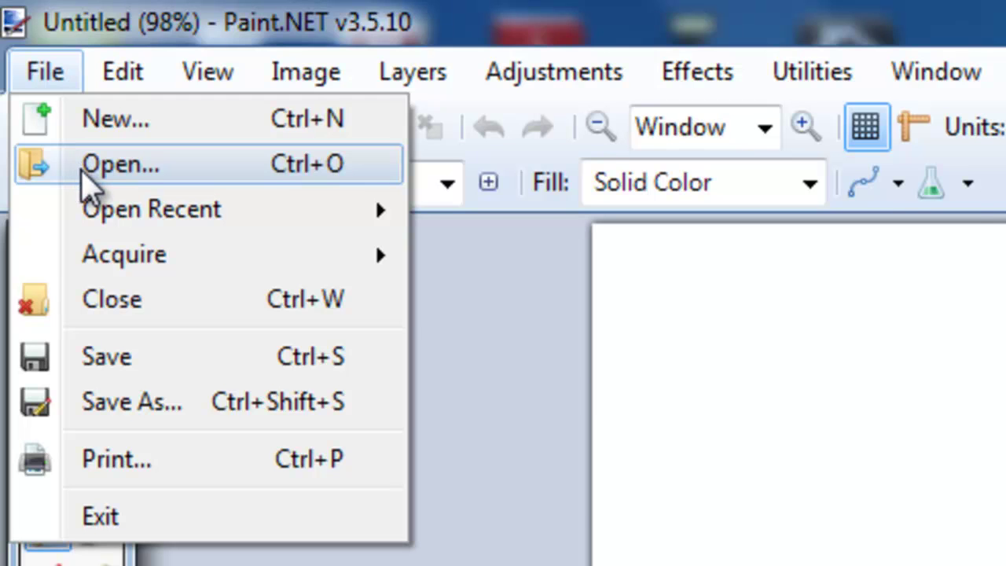
pyautogui.moveTo(114, 220)
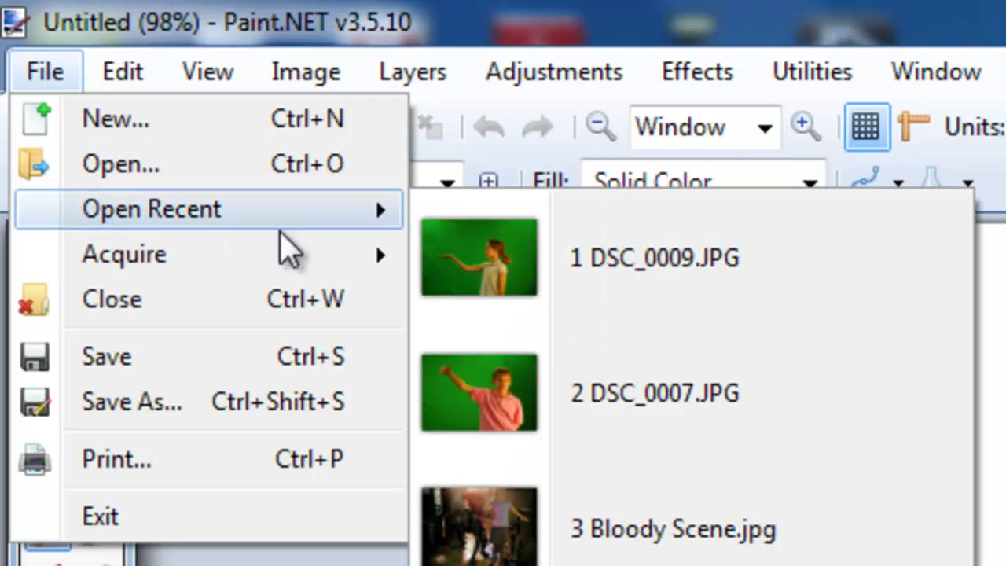
pyautogui.click(511, 275)
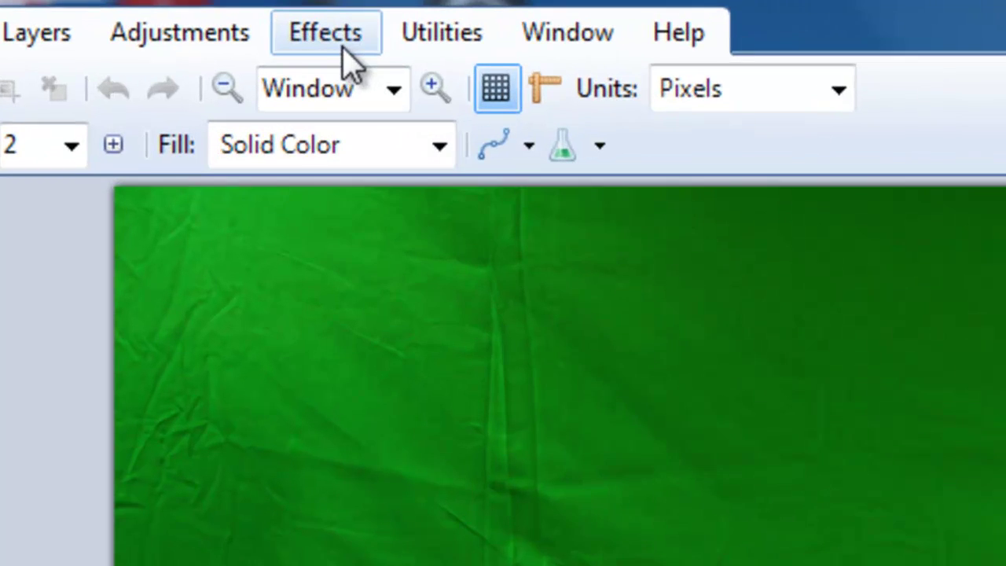
# Bring up the Photo > Chroma Key effect settings for the photo.
pyautogui.click(219, 29)
pyautogui.moveTo(366, 283)
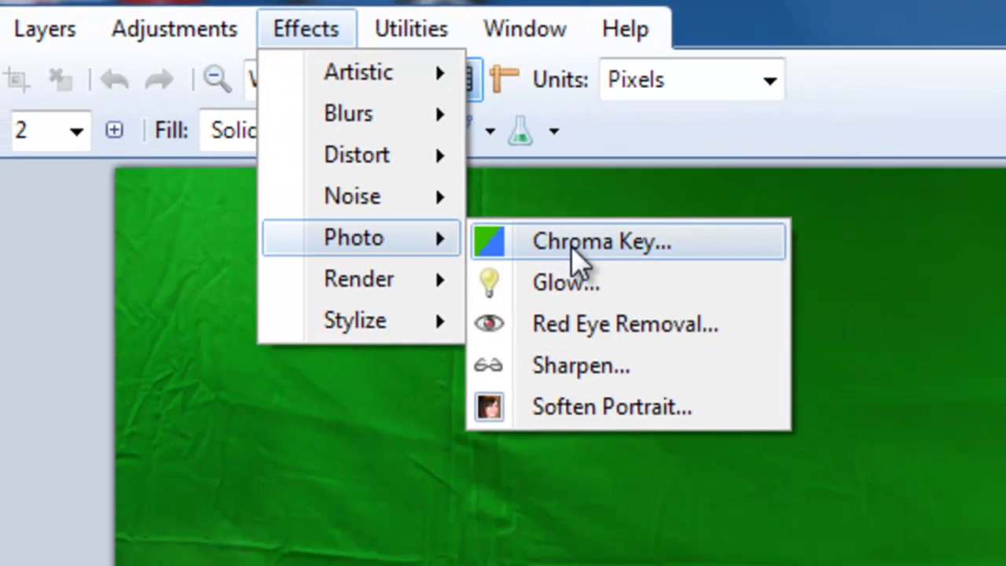
pyautogui.click(647, 287)
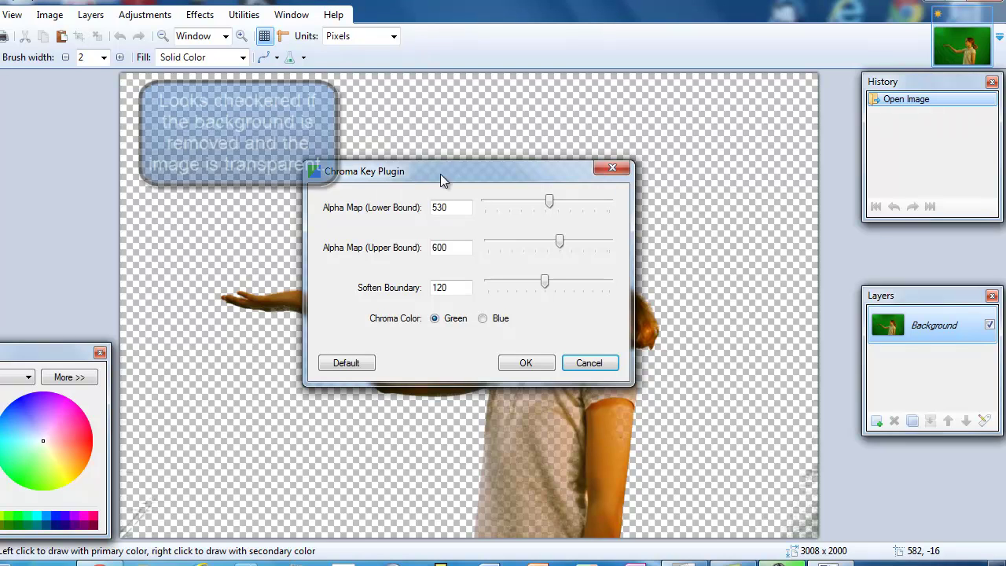
# Move the Chroma Key dialog aside and raise the Alpha Map lower bound to 575.
pyautogui.moveTo(440, 172); pyautogui.dragTo(232, 72)
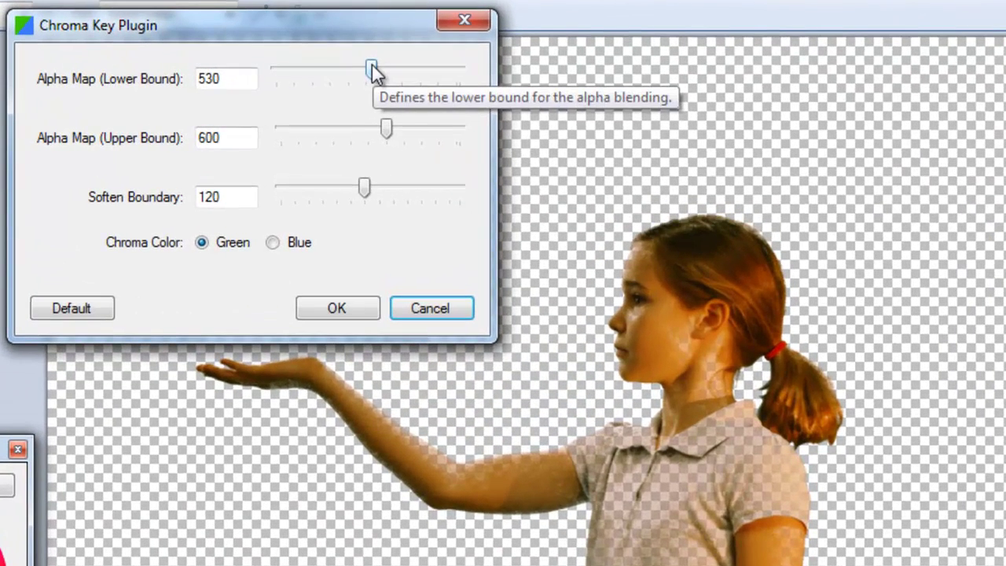
pyautogui.moveTo(372, 64); pyautogui.dragTo(380, 68)
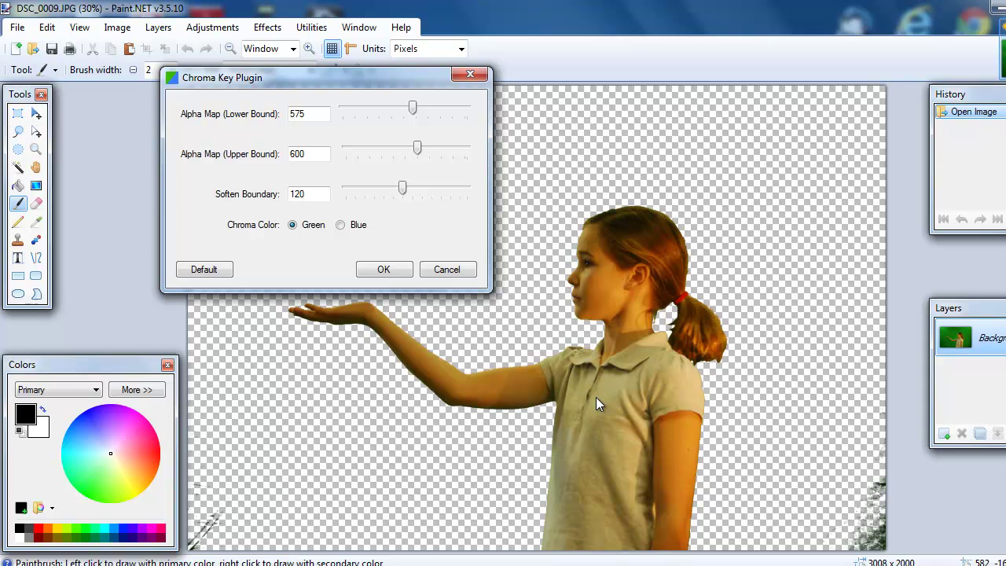
# Apply the chroma key and select the Eraser with a 90-pixel brush width.
pyautogui.click(385, 270)
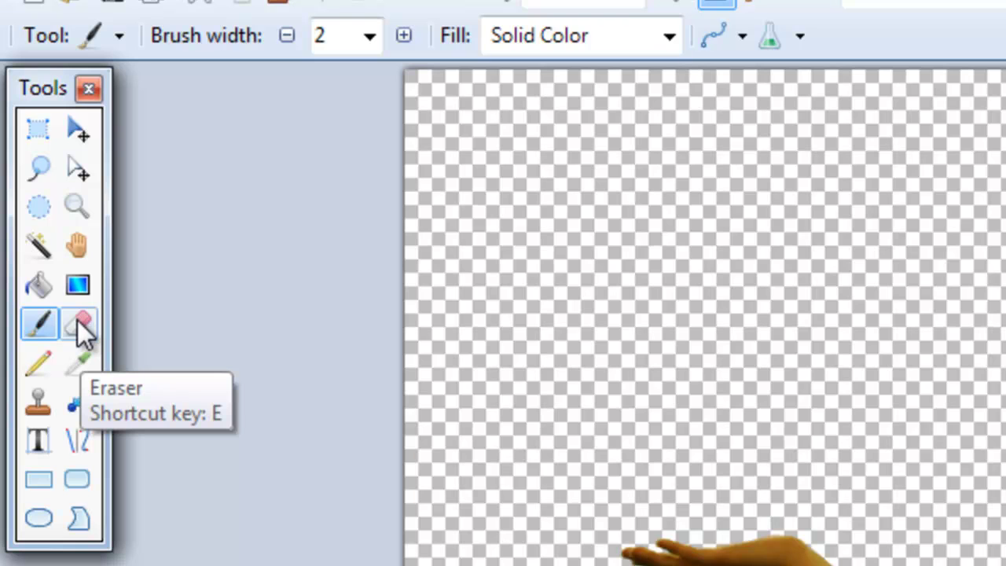
pyautogui.click(77, 320)
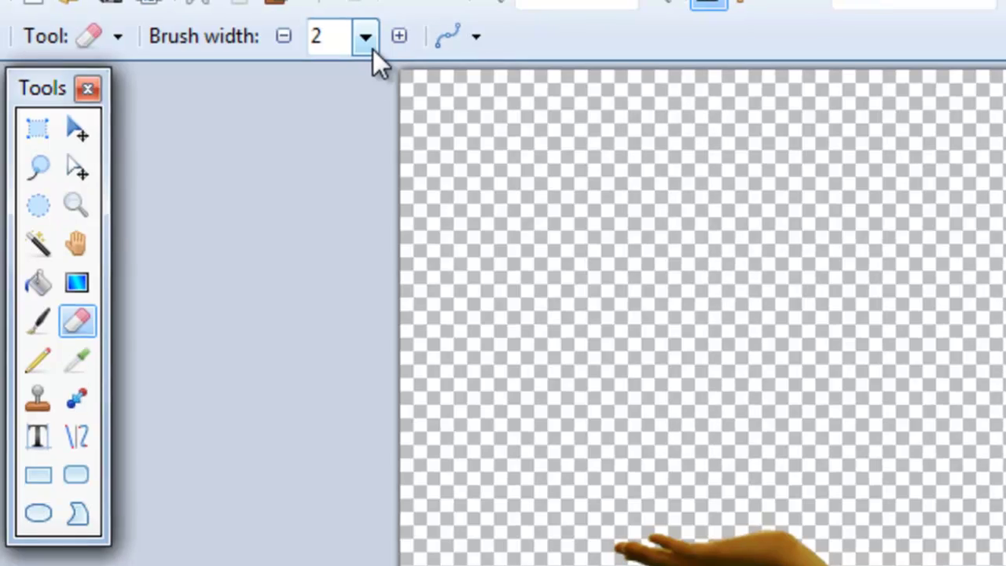
pyautogui.click(374, 46)
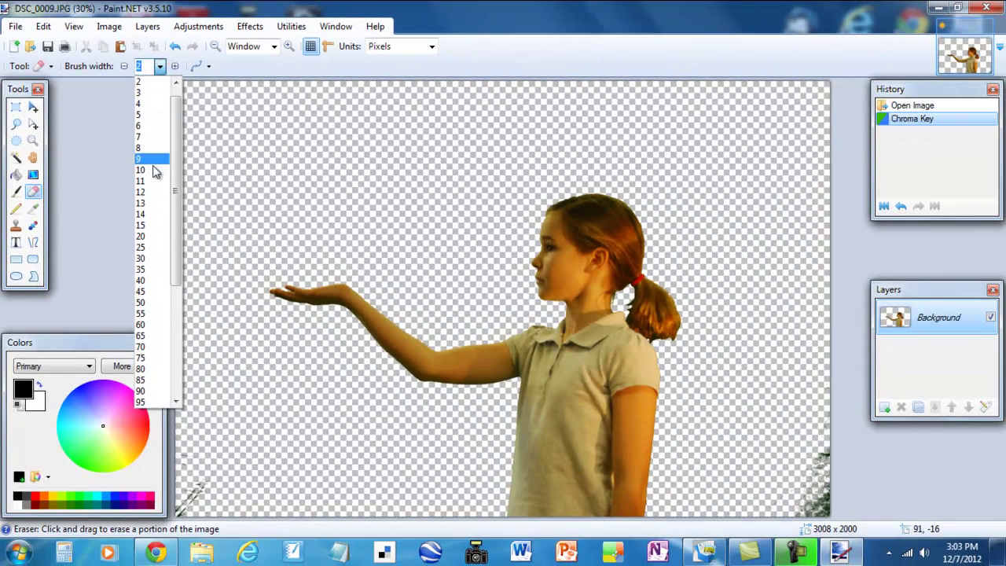
pyautogui.click(149, 390)
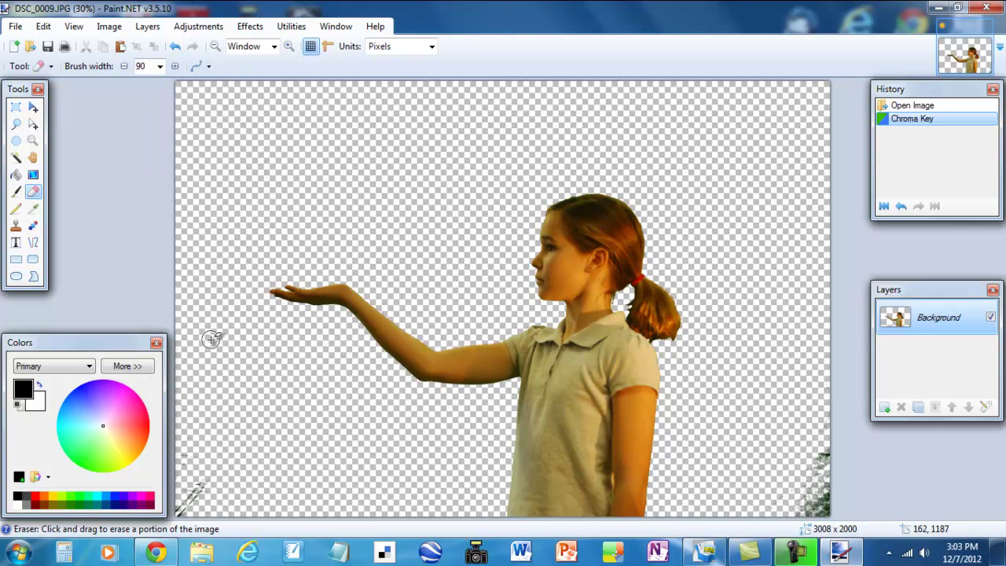
# Erase the leftover specks in the lower-left and lower-right corners.
pyautogui.click(195, 395)
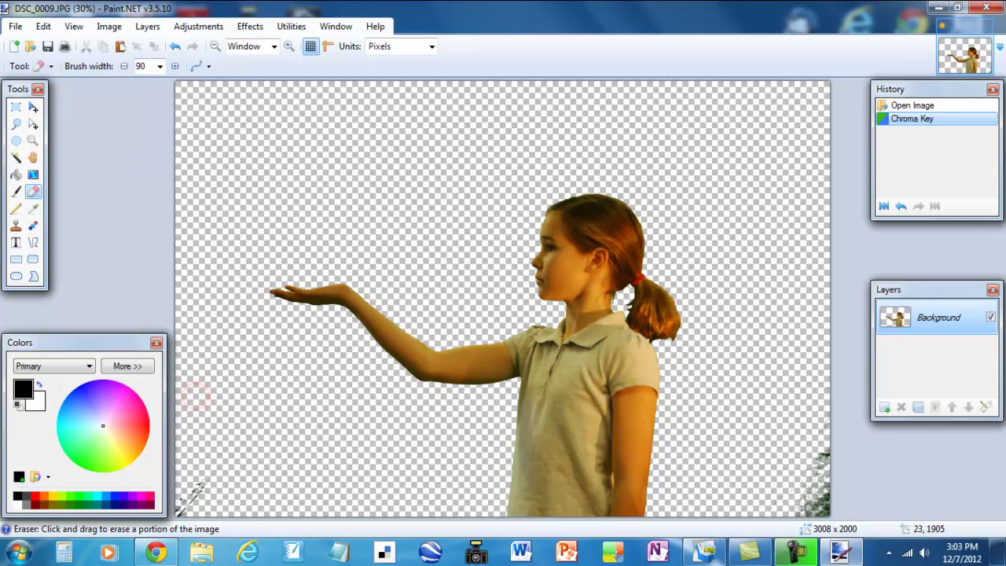
pyautogui.moveTo(195, 494); pyautogui.dragTo(202, 500)
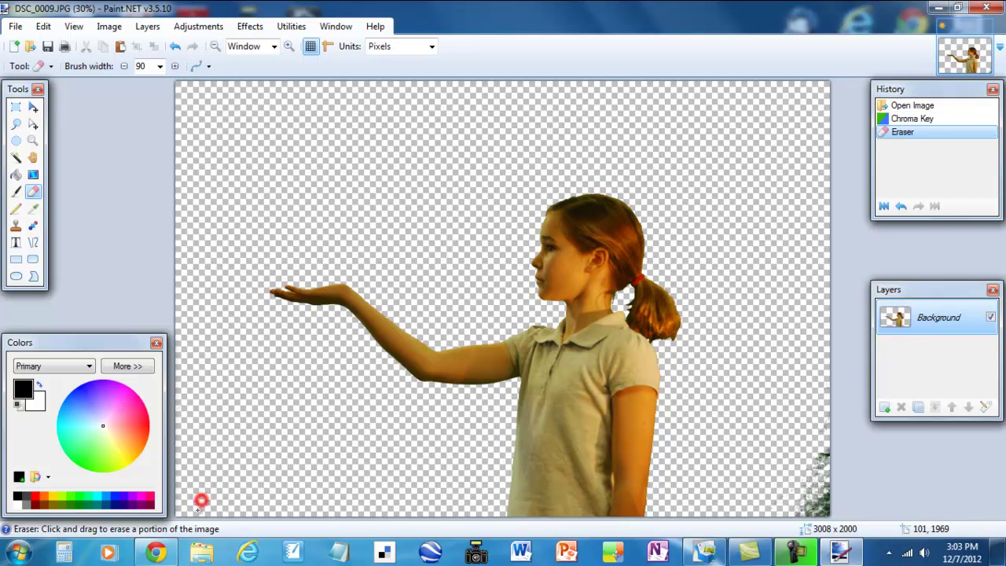
pyautogui.moveTo(790, 515)
pyautogui.mouseDown()
pyautogui.moveTo(831, 499)
pyautogui.moveTo(835, 440)
pyautogui.moveTo(801, 509)
pyautogui.moveTo(823, 498)
pyautogui.moveTo(818, 470)
pyautogui.mouseUp()
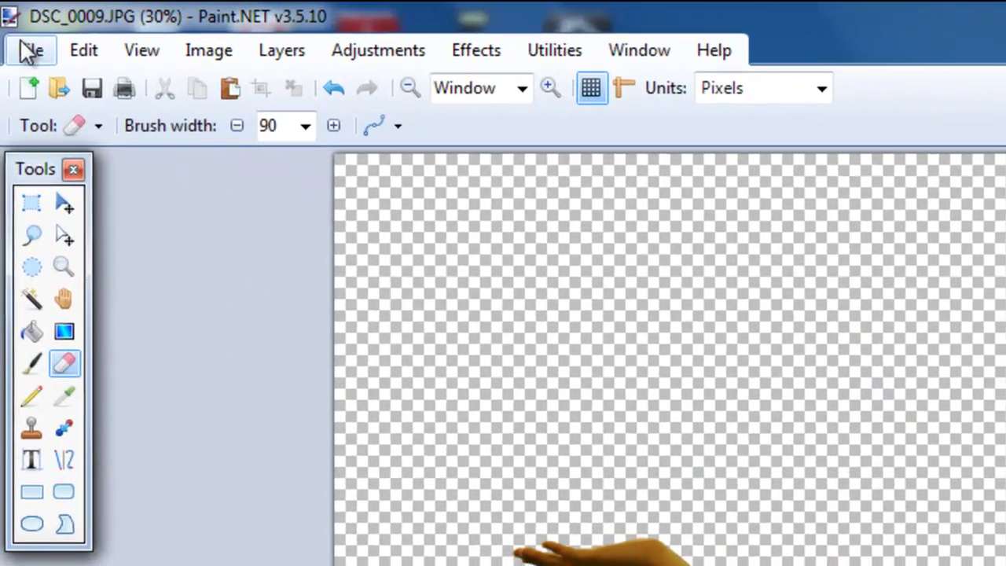
# Save the cleaned image to DSC_0009.JPG as JPEG at quality 95.
pyautogui.click(11, 27)
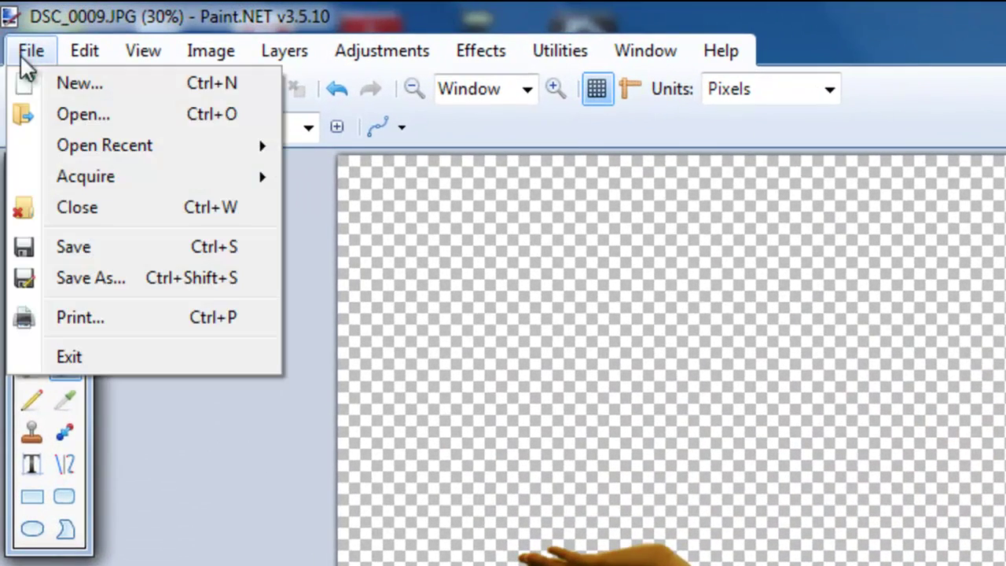
pyautogui.click(106, 248)
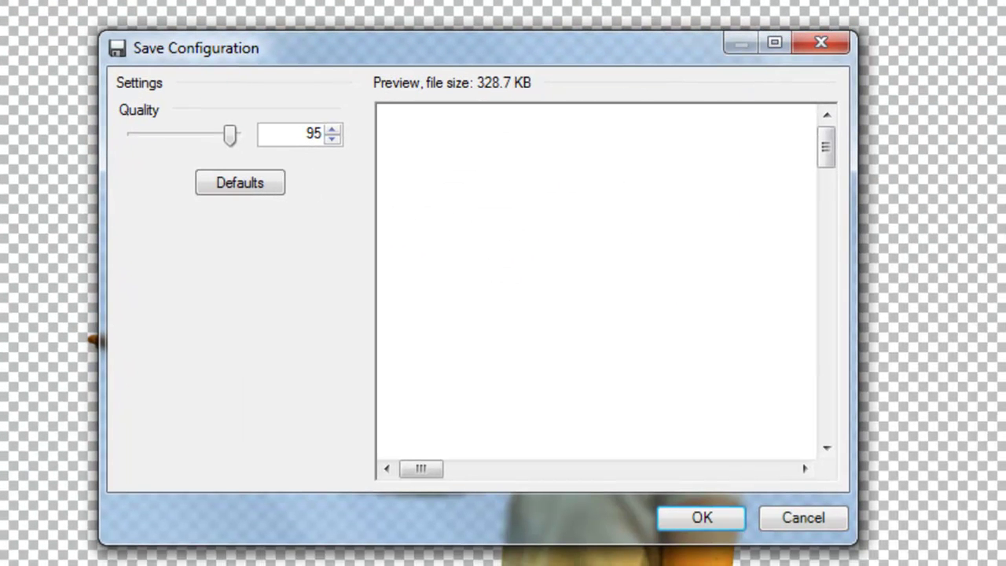
pyautogui.click(695, 518)
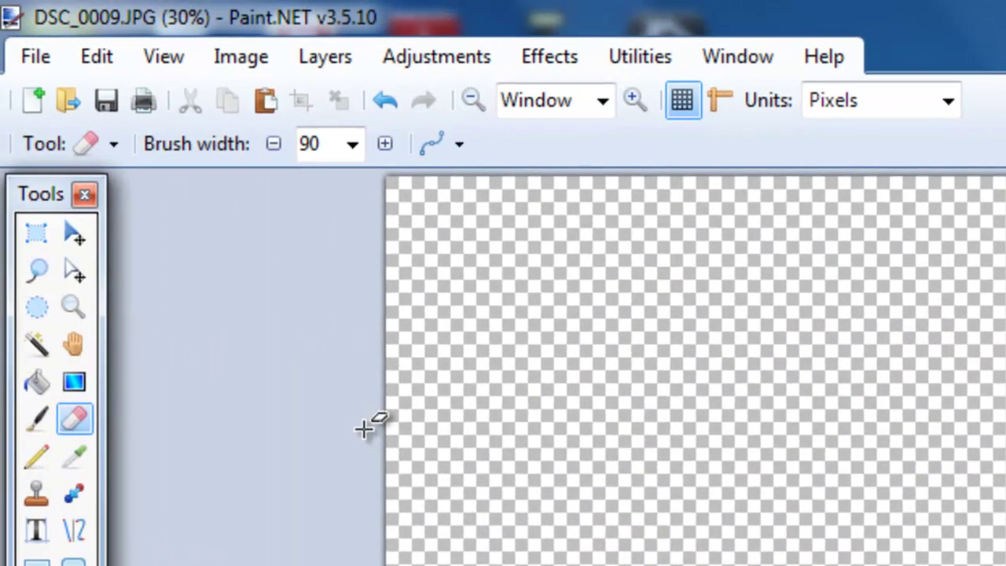
pyautogui.click(32, 57)
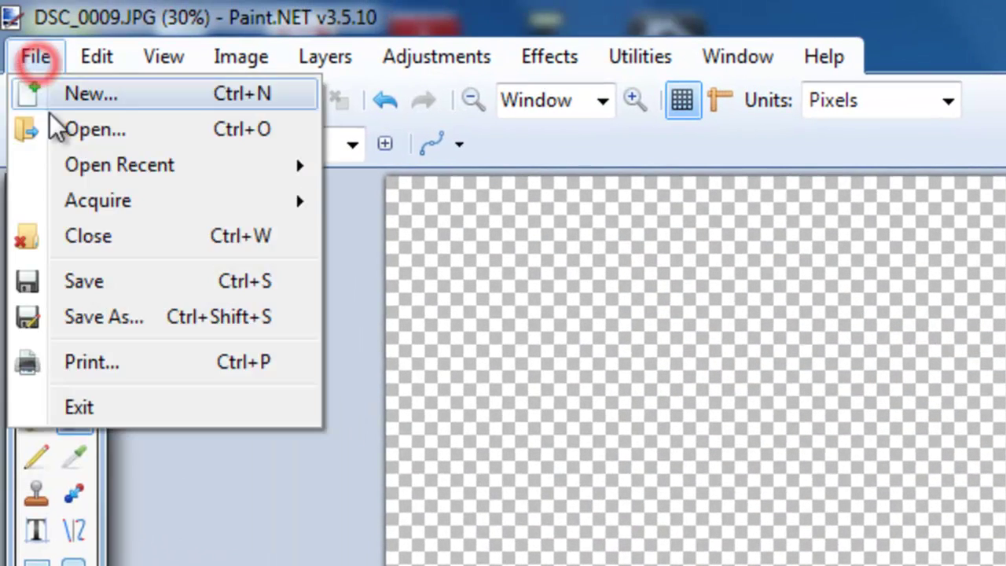
# Save a copy under the name 'Girl holding something'.
pyautogui.click(111, 310)
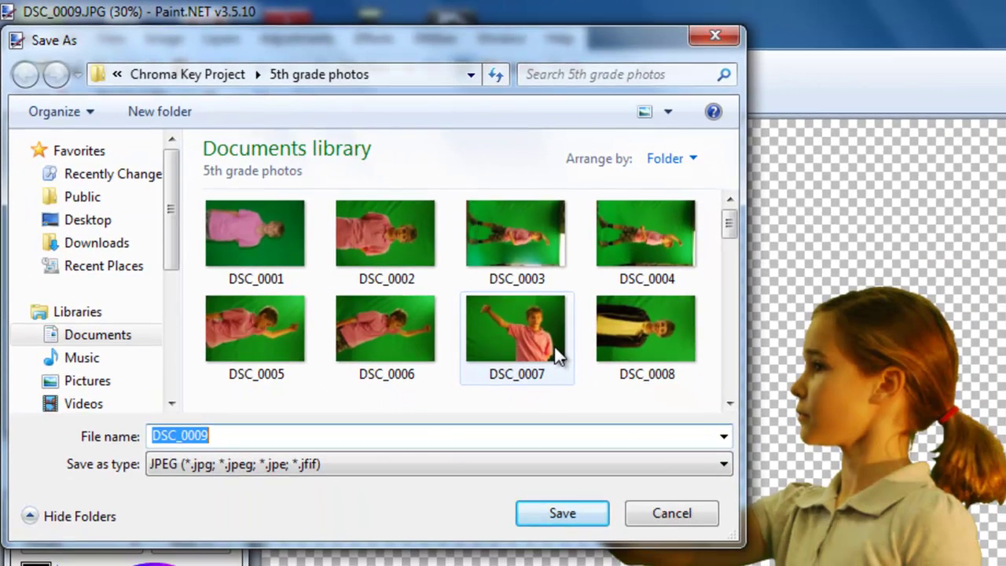
pyautogui.write('Girl ')
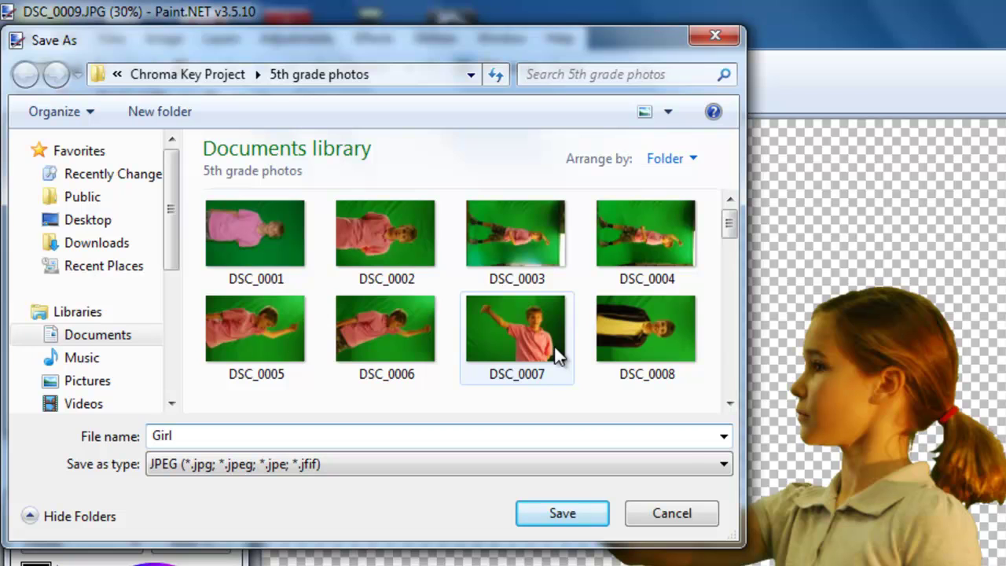
pyautogui.write('holding something')
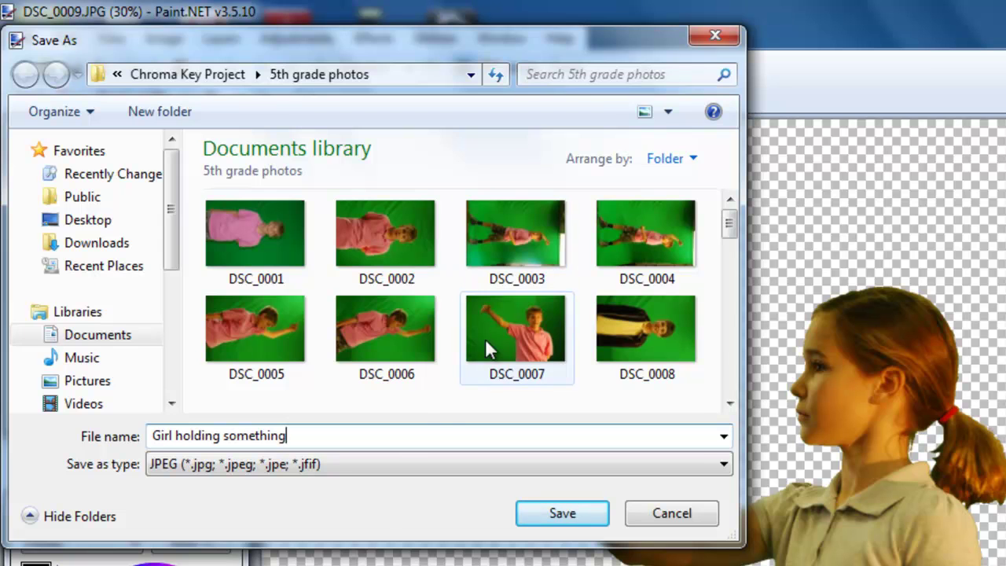
# Set the file type to PNG and confirm the PNG save settings.
pyautogui.click(383, 472)
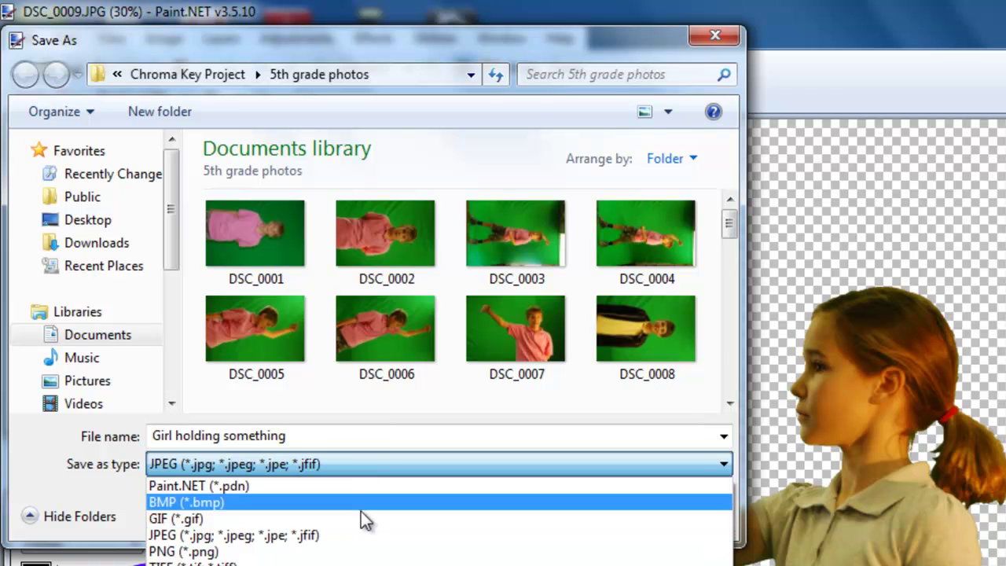
pyautogui.click(361, 553)
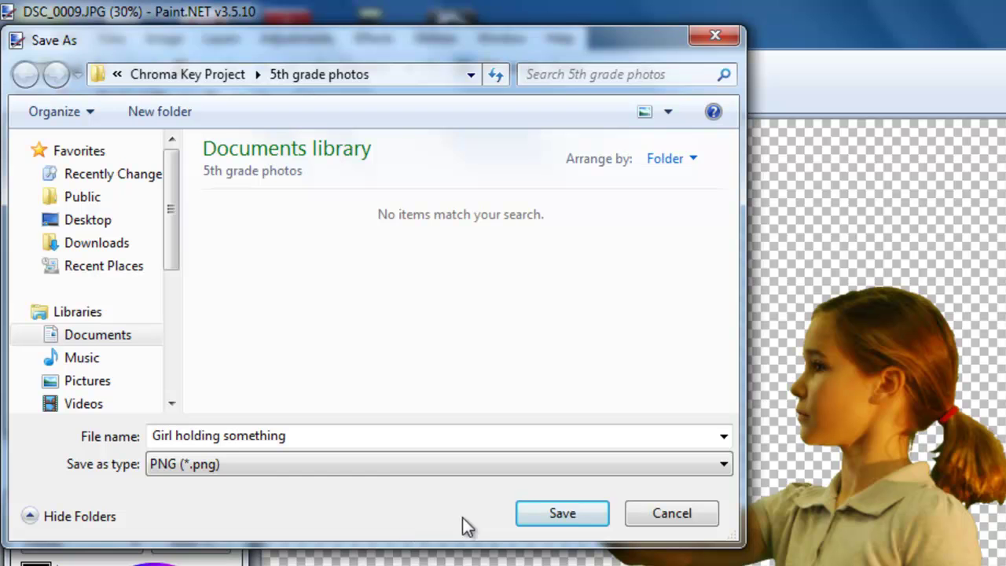
pyautogui.click(552, 525)
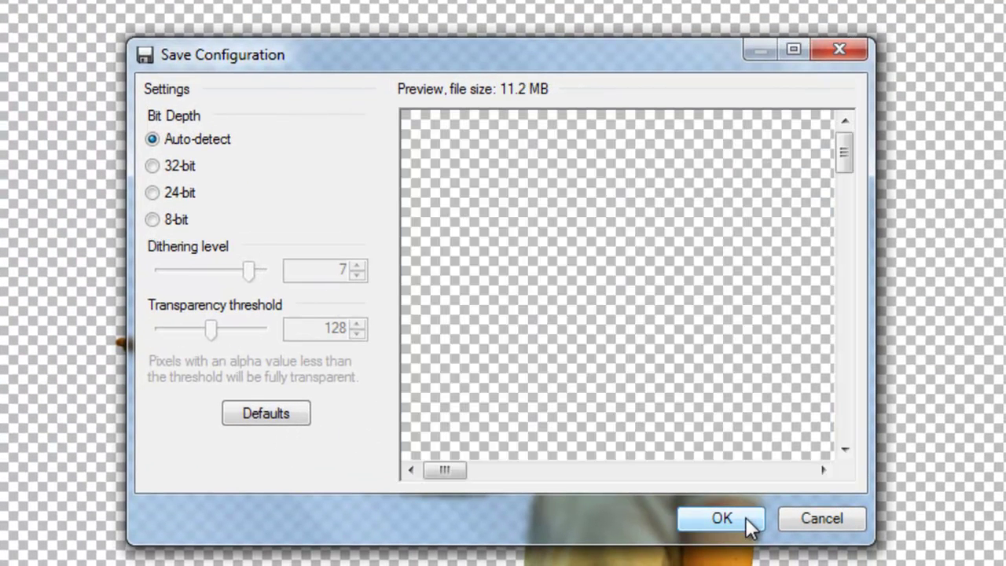
pyautogui.click(734, 519)
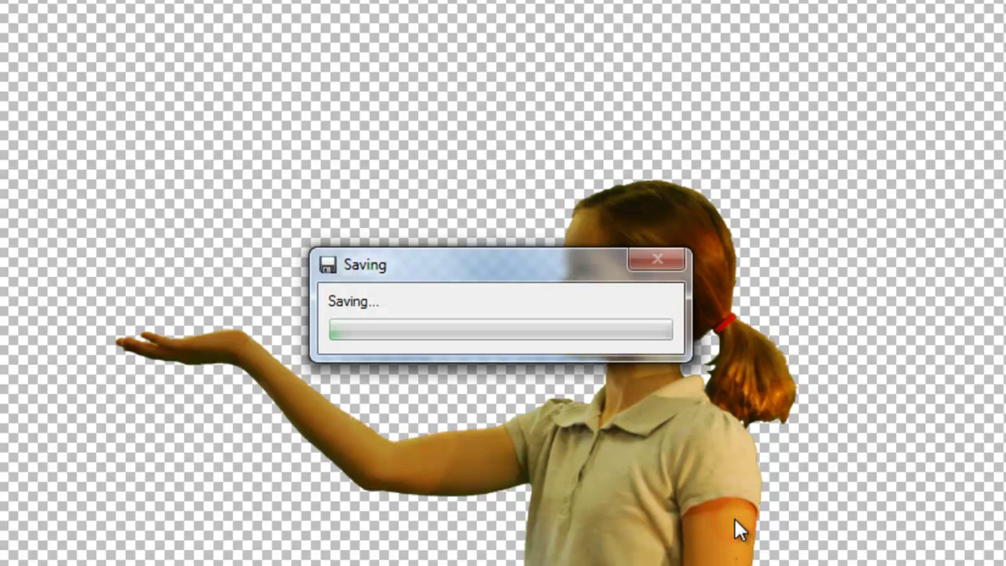